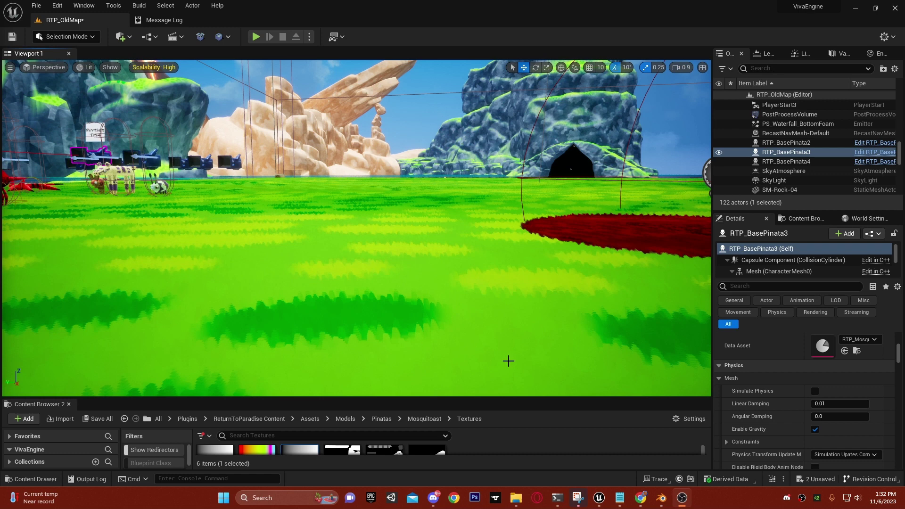
Select the VE_DrawDebug actor above the red patch and move it across the grass to paint more red ground
right_drag(378, 279, 568, 259)
right_drag(412, 218, 396, 228)
scroll(397, 228, down, 3)
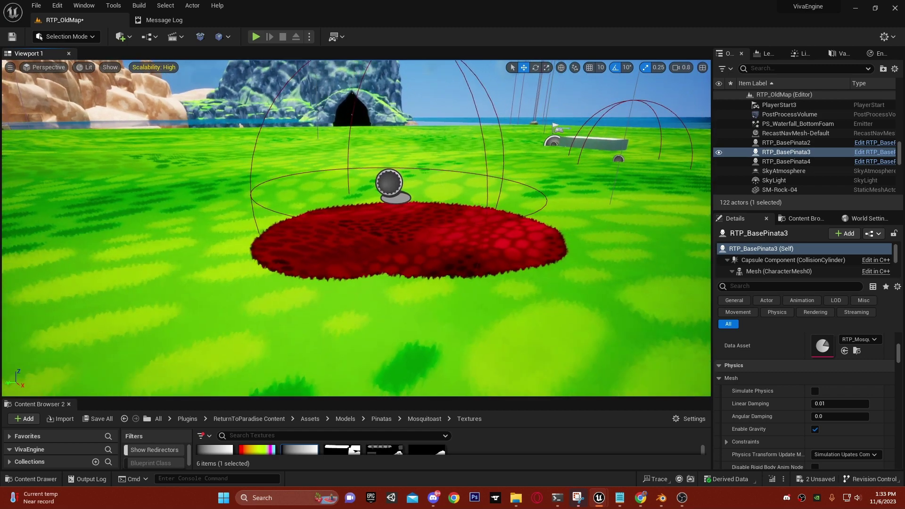
click(390, 183)
mouse_move(388, 191)
mouse_down()
mouse_move(318, 225)
mouse_move(273, 235)
mouse_move(241, 227)
mouse_move(317, 215)
mouse_up()
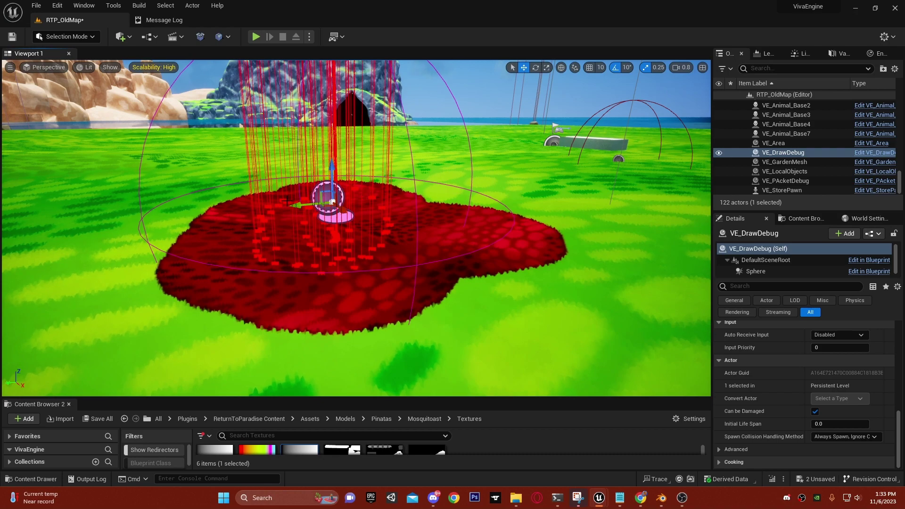
Examine the red patch's surface and its jagged edge against the grass up close and from several angles
right_drag(287, 201, 292, 219)
key(w)
scroll(356, 228, down, 3)
key(d)
key(a)
key(d)
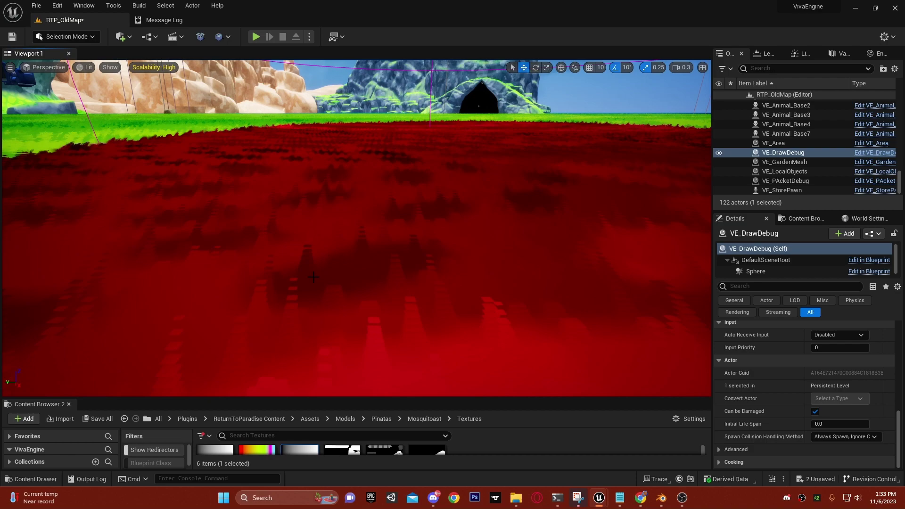
right_drag(313, 277, 288, 297)
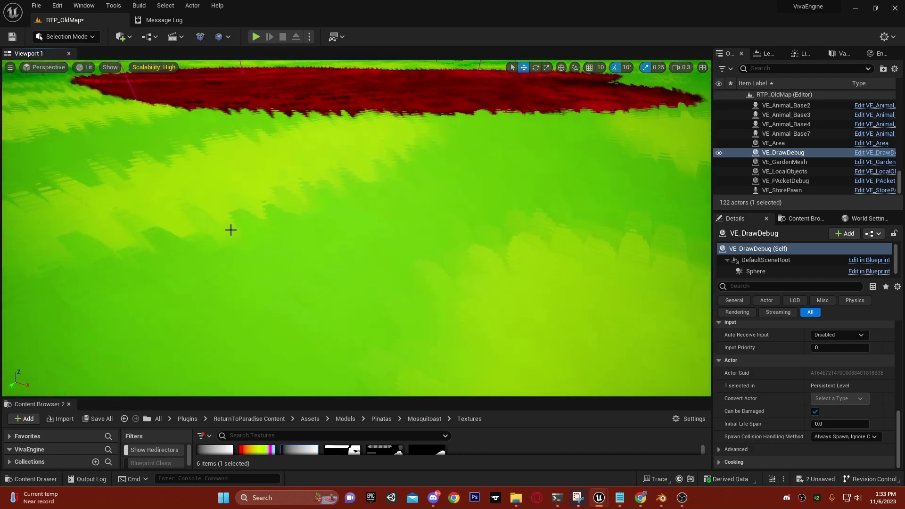
right_drag(308, 230, 455, 258)
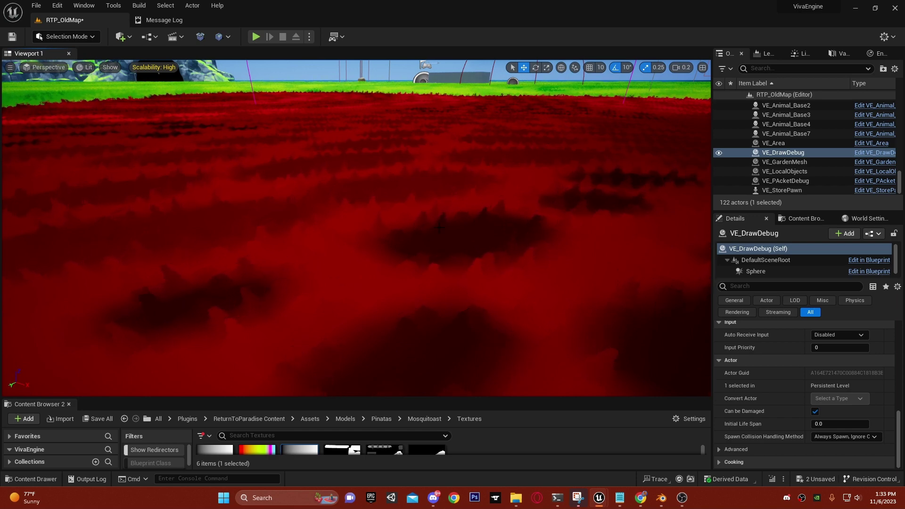
right_drag(439, 228, 311, 264)
scroll(440, 227, up, 3)
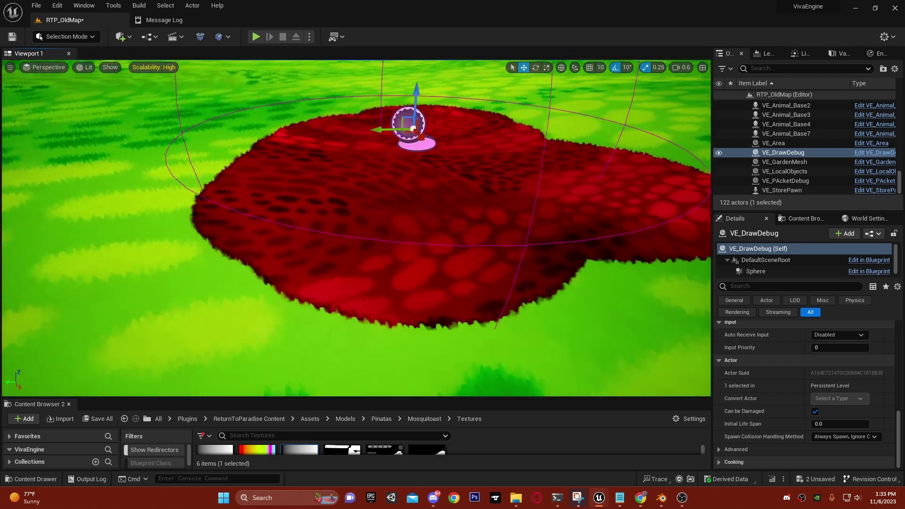
right_drag(415, 264, 429, 249)
Set the VE_DrawDebug actor's Packet to RTP_Grass and move the actor over the red patch to repaint it as grass
scroll(819, 373, down, 6)
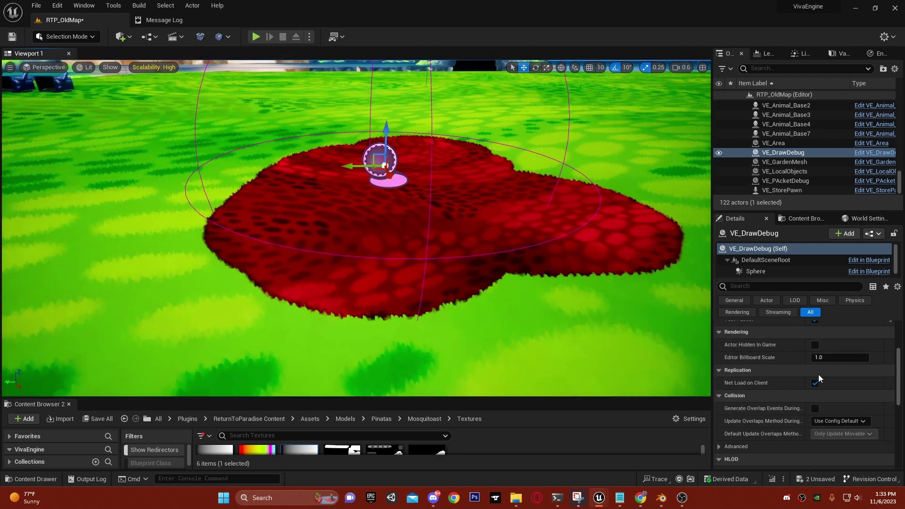
scroll(818, 374, up, 5)
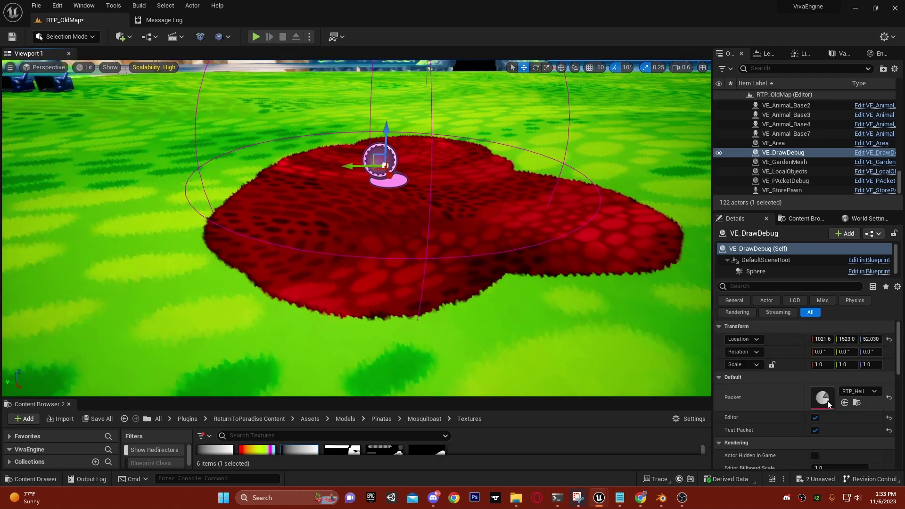
click(855, 393)
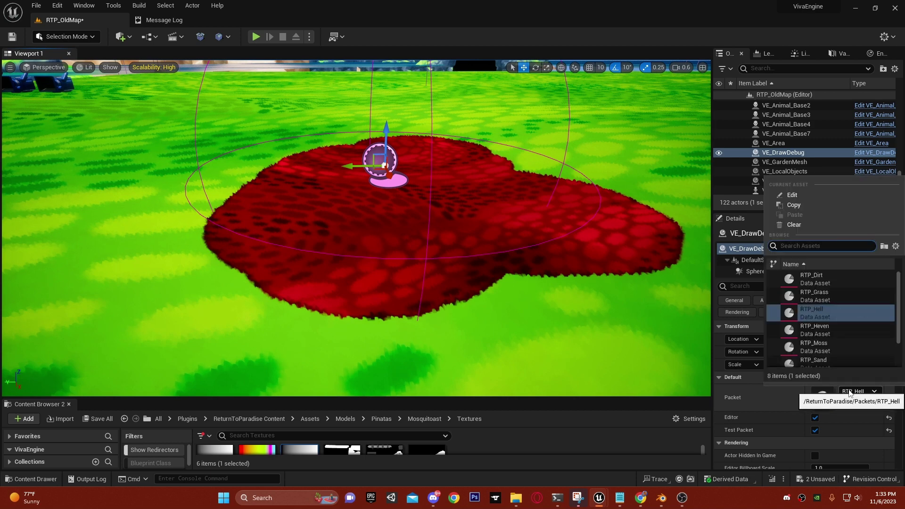
click(826, 294)
drag(352, 169, 271, 133)
key(w)
right_drag(271, 133, 229, 143)
key(s)
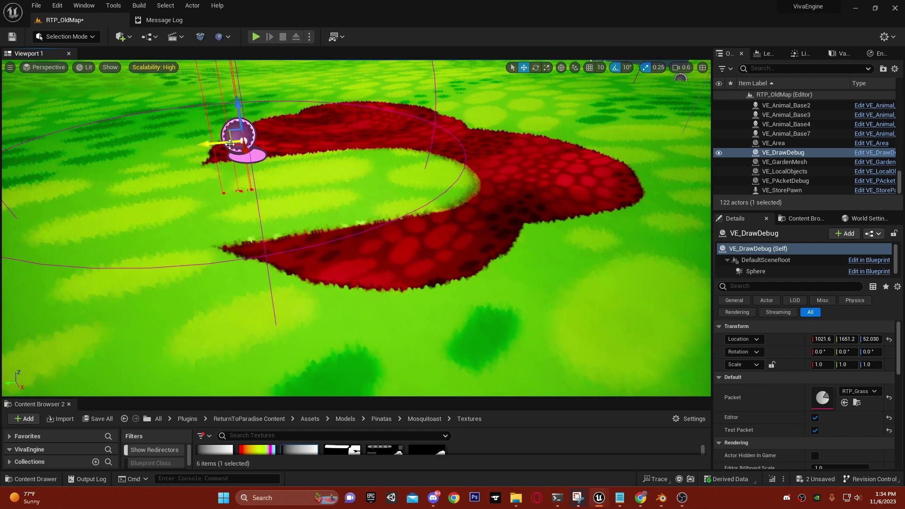
drag(231, 146, 314, 190)
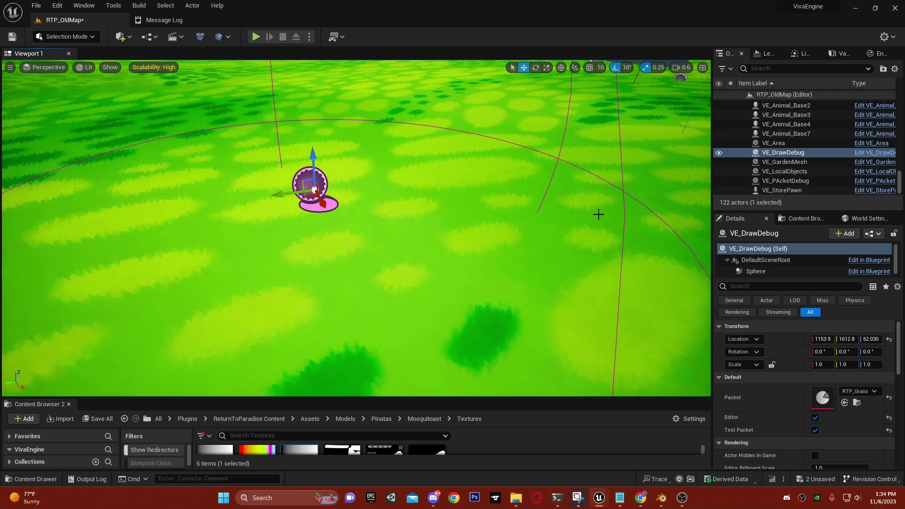
Set the VE_DrawDebug actor's Packet to RTP_Dirt to paint a dirt patch beneath it
right_drag(453, 159, 417, 167)
click(854, 391)
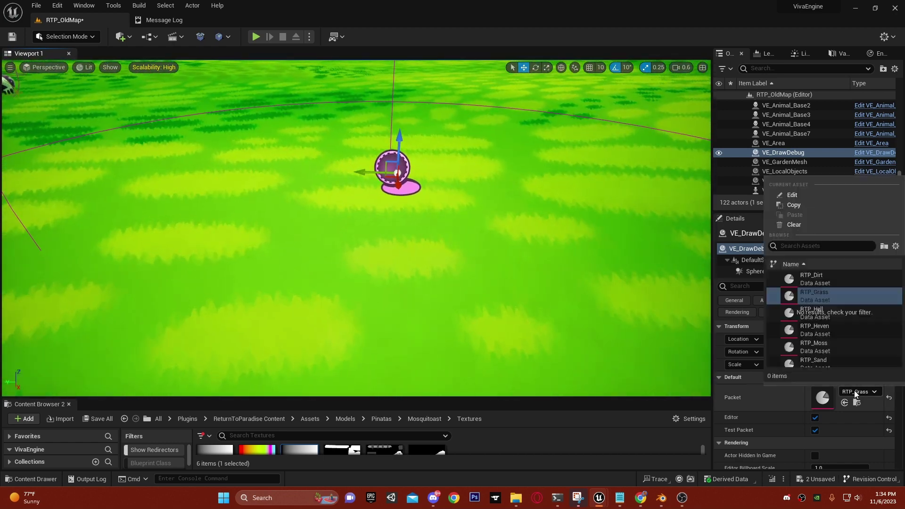
click(814, 278)
right_drag(443, 223, 424, 239)
key(s)
scroll(405, 236, down, 2)
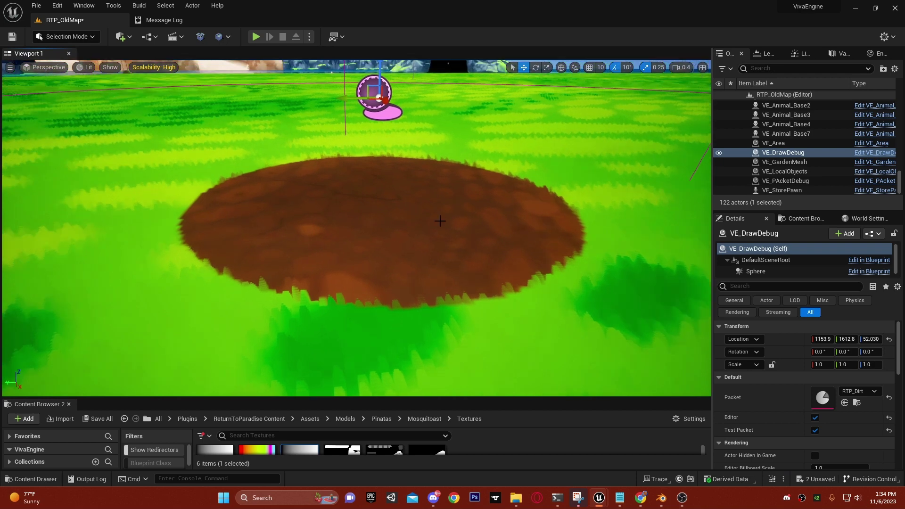
Open the RTP_Dirt packet asset, cancel the pending autosave, and shrink its editor window to reveal the level viewport
double_click(822, 398)
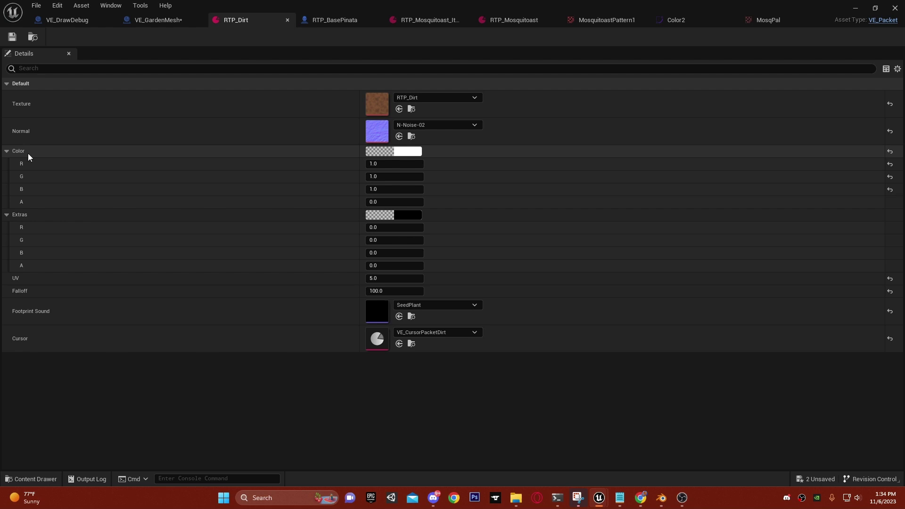
click(391, 163)
click(383, 189)
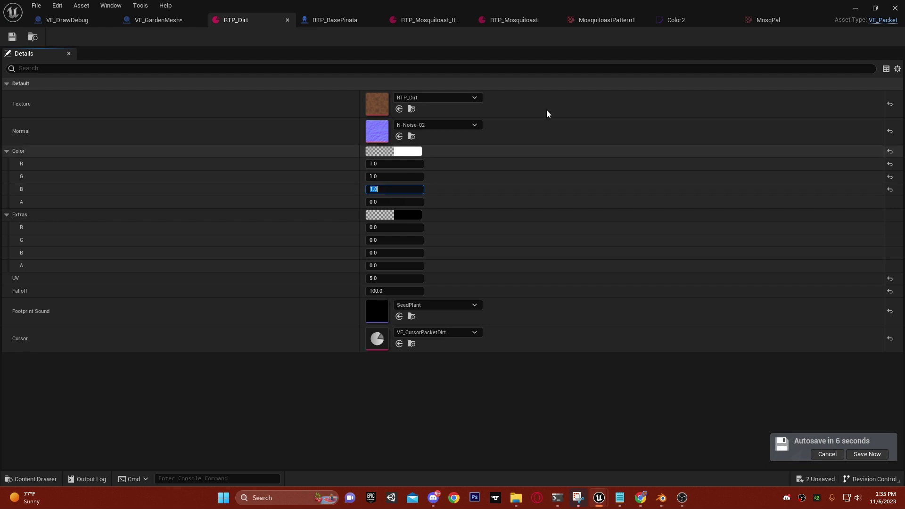
click(838, 453)
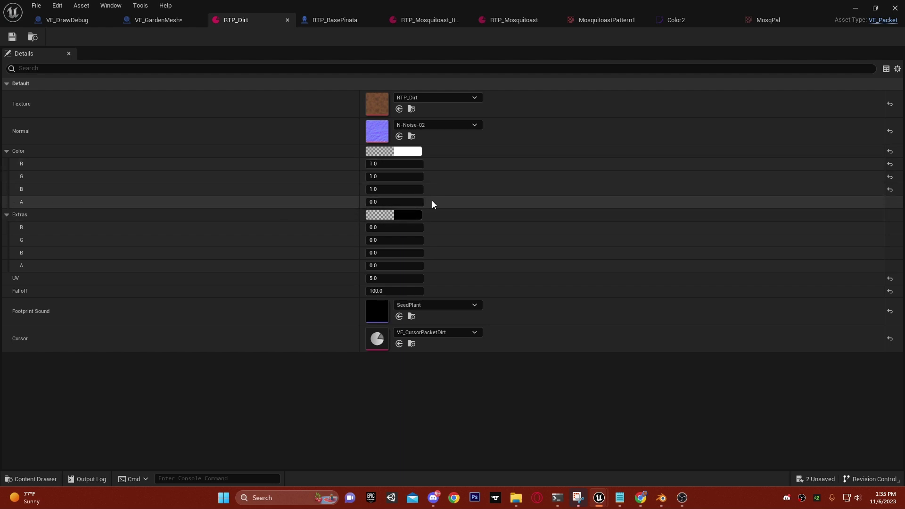
double_click(724, 6)
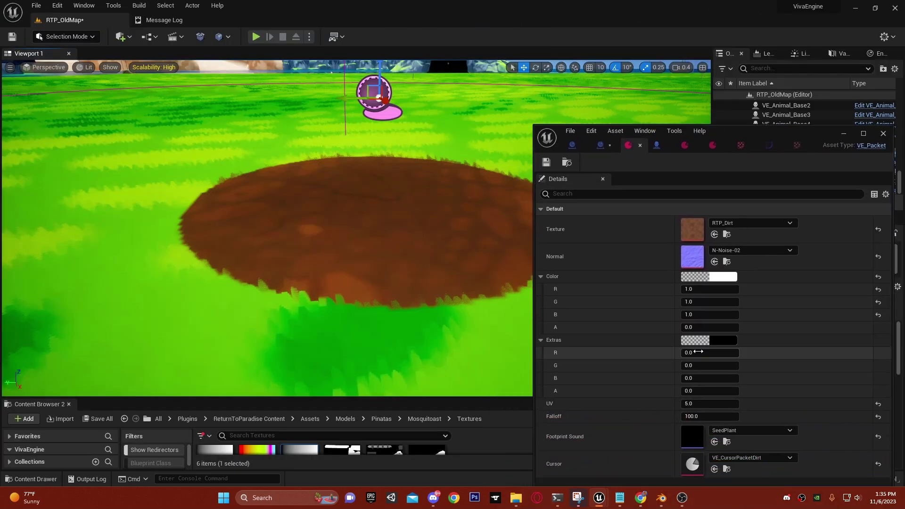
Try a Color alpha of 1.0 on the RTP_Dirt packet and repaint the dirt patch with it
click(709, 327)
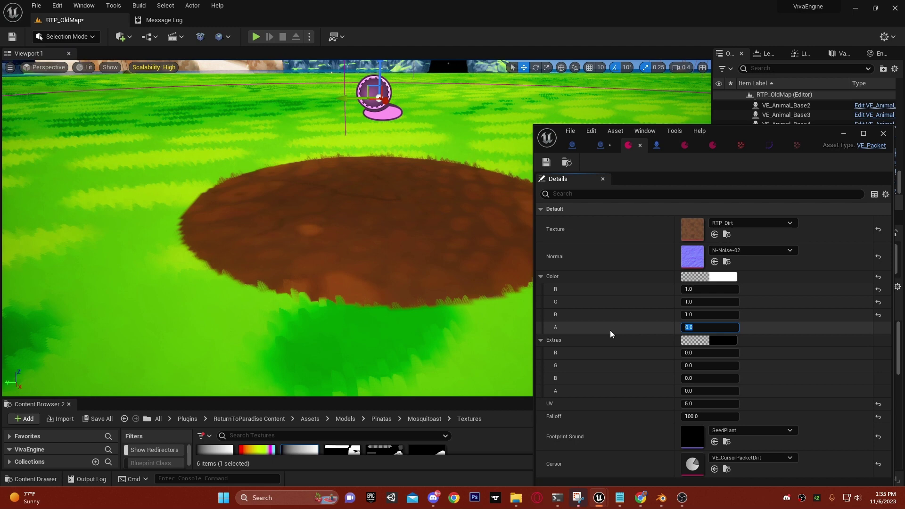
text(1)
key(Return)
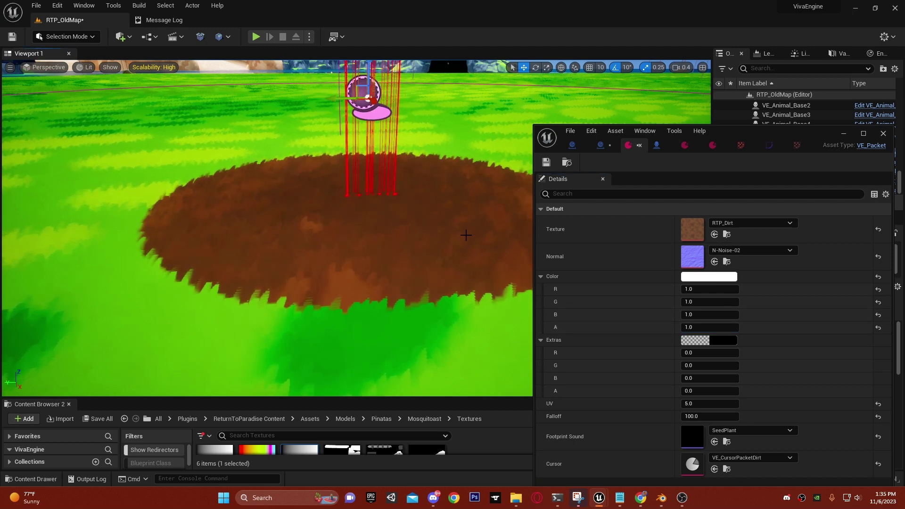
Try a Color alpha of 0.3 on the RTP_Dirt packet, repaint the dirt patch, and inspect its surface
click(704, 326)
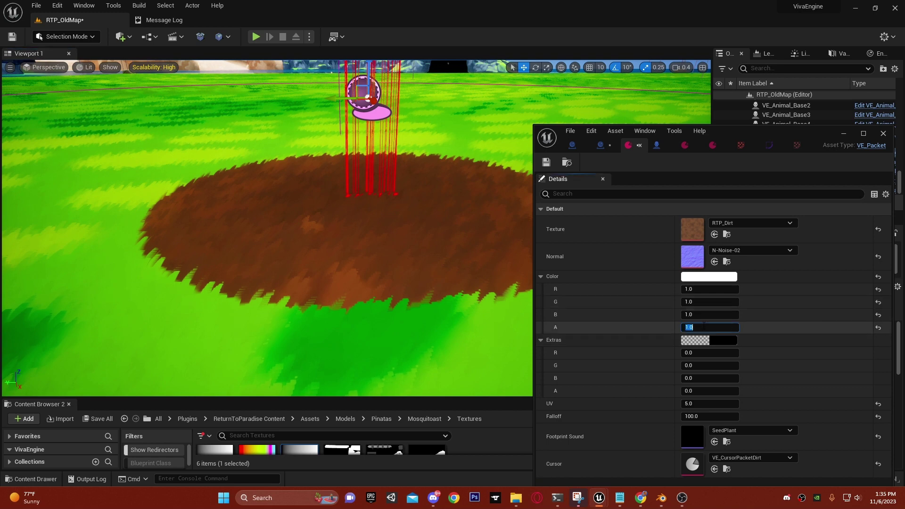
text(0.)
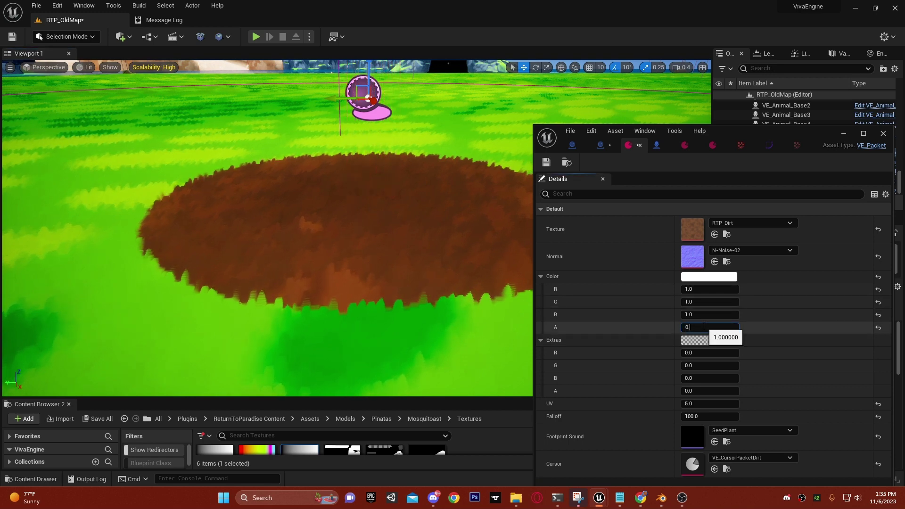
text(3)
key(Return)
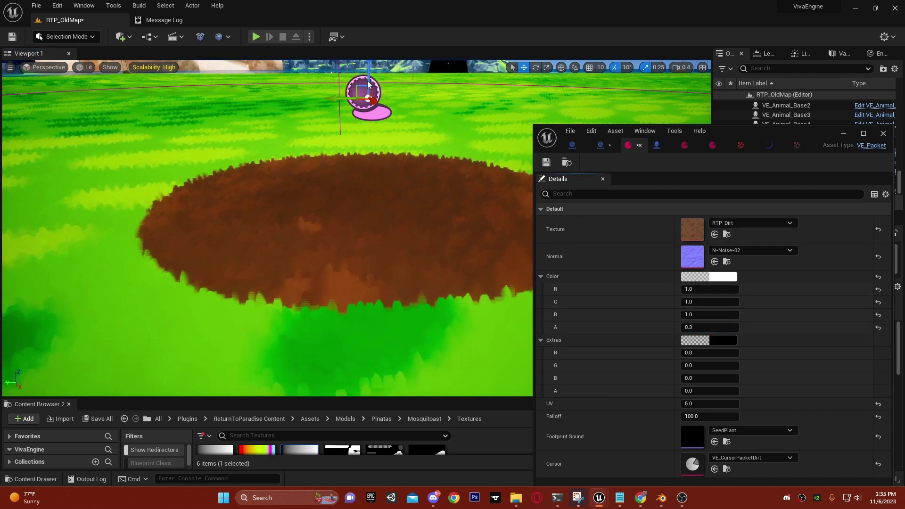
mouse_move(368, 84)
mouse_down()
mouse_move(308, 101)
mouse_move(352, 105)
mouse_move(278, 120)
mouse_up()
key(w)
mouse_move(315, 146)
right_down()
mouse_move(359, 184)
mouse_move(528, 186)
right_up()
key(a)
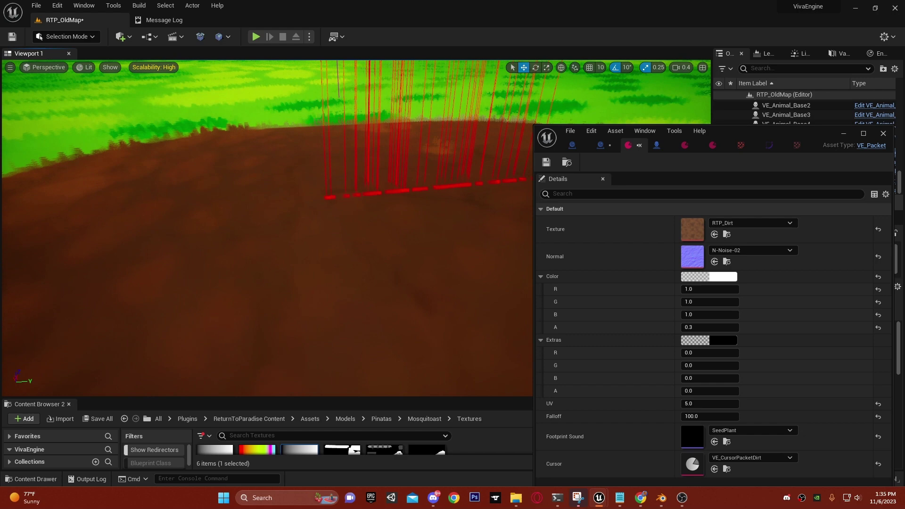
key(s)
right_drag(402, 212, 403, 176)
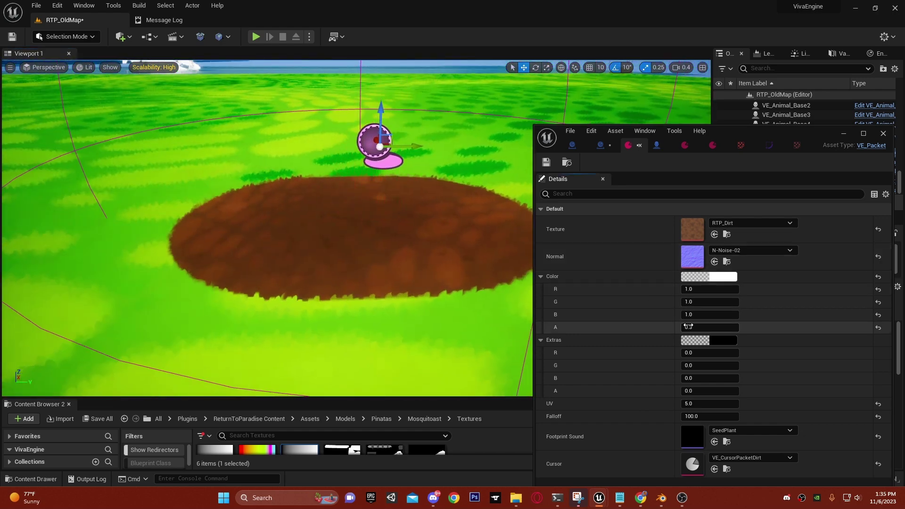
Set the RTP_Dirt packet's Color alpha to 0.0 and move the VE_DrawDebug actor sideways to paint an elongated dirt strip
drag(688, 326, 668, 323)
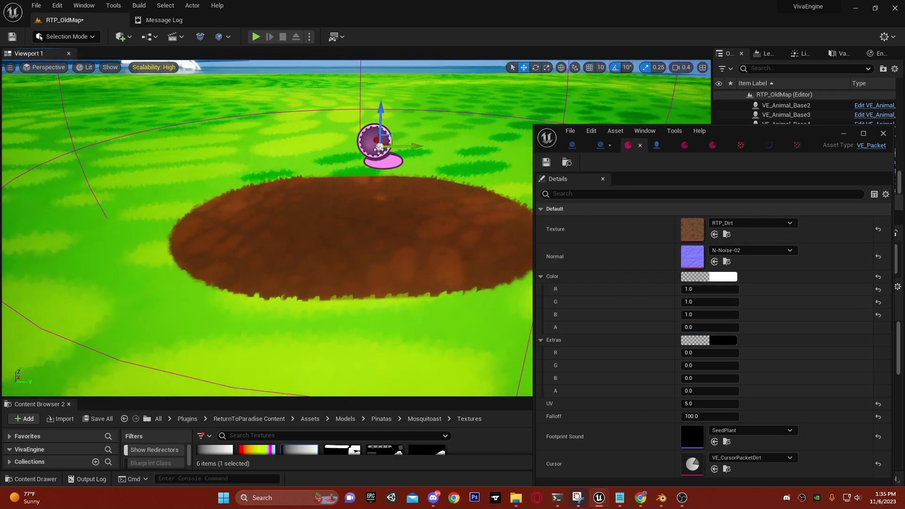
mouse_move(416, 146)
mouse_down()
mouse_move(222, 161)
mouse_move(342, 166)
mouse_up()
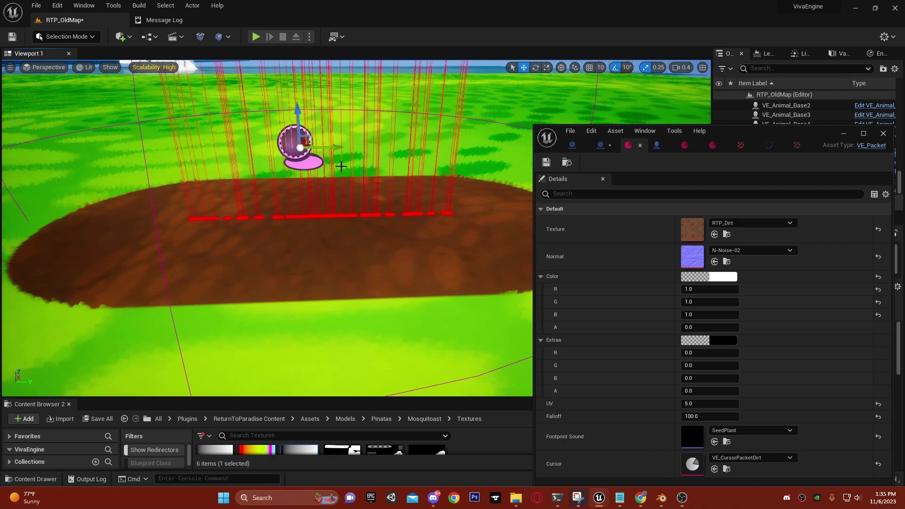
right_drag(341, 167, 177, 148)
key(d)
key(a)
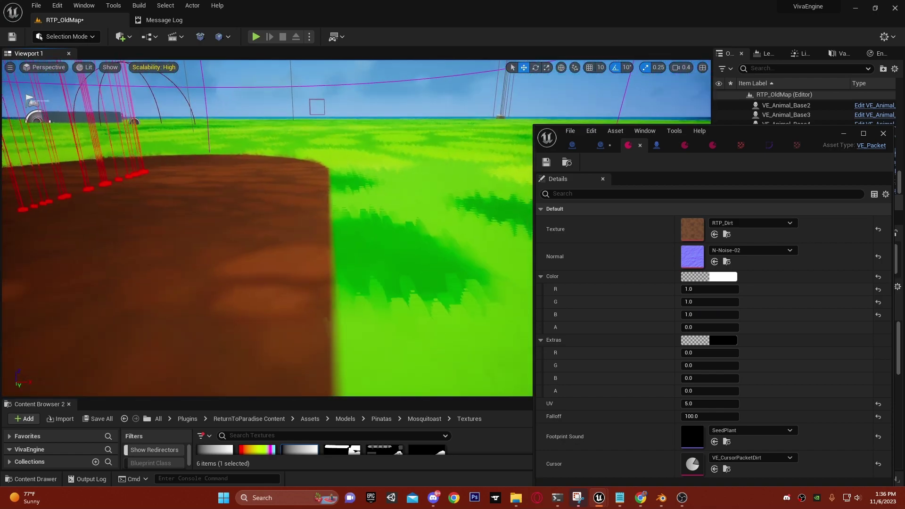
Examine the grass and dirt ground shading from far away, close up, and overhead
drag(317, 194, 353, 194)
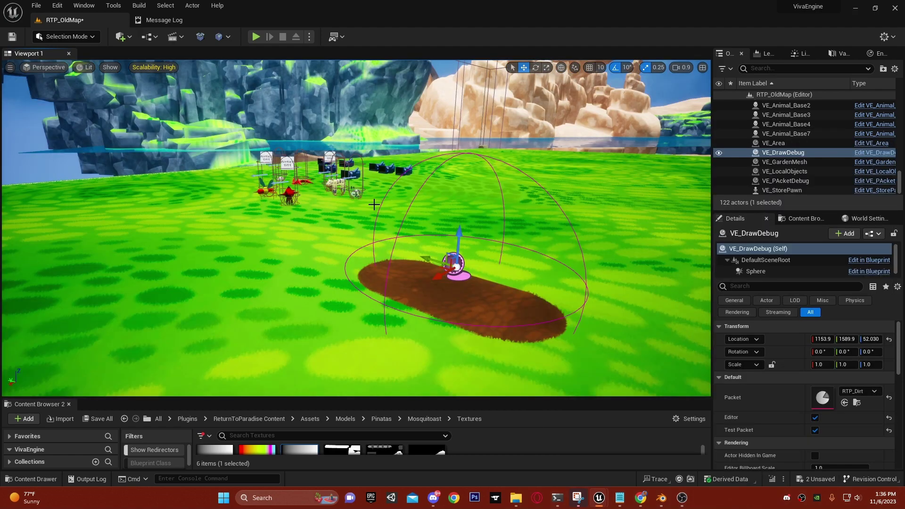
mouse_move(329, 223)
right_down()
mouse_move(329, 264)
mouse_move(316, 264)
mouse_move(317, 225)
right_up()
key(w)
drag(329, 177, 329, 165)
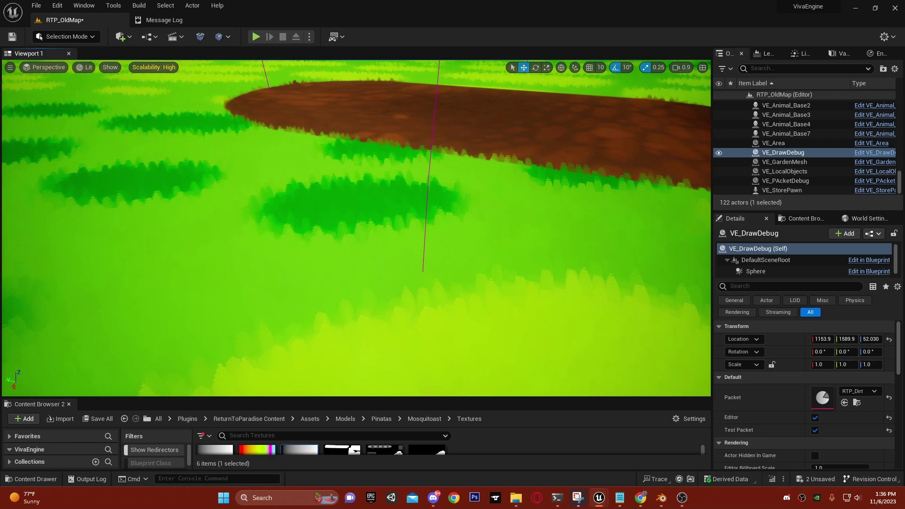
right_drag(329, 223, 302, 301)
key(s)
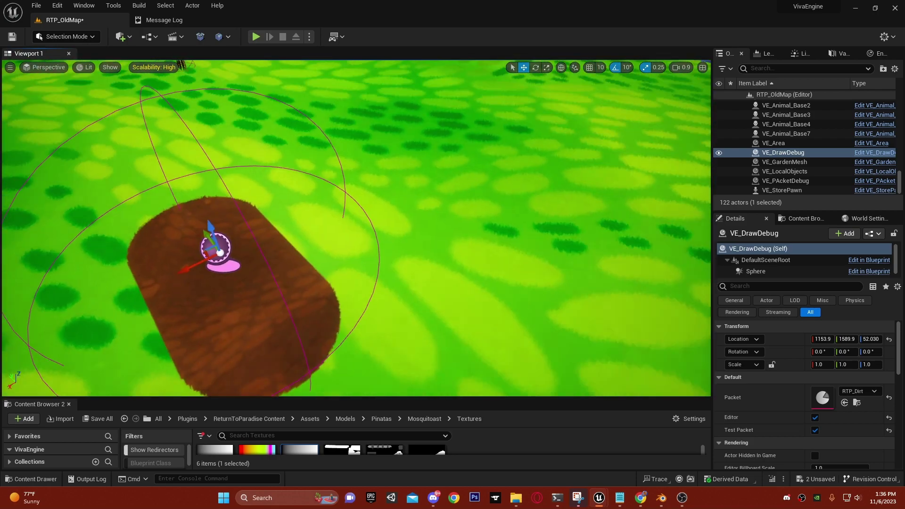
right_drag(356, 228, 314, 220)
key(w)
scroll(356, 228, up, 3)
key(s)
key(w)
scroll(356, 228, up, 1)
key(s)
key(w)
scroll(356, 228, down, 3)
key(s)
key(a)
key(d)
key(w)
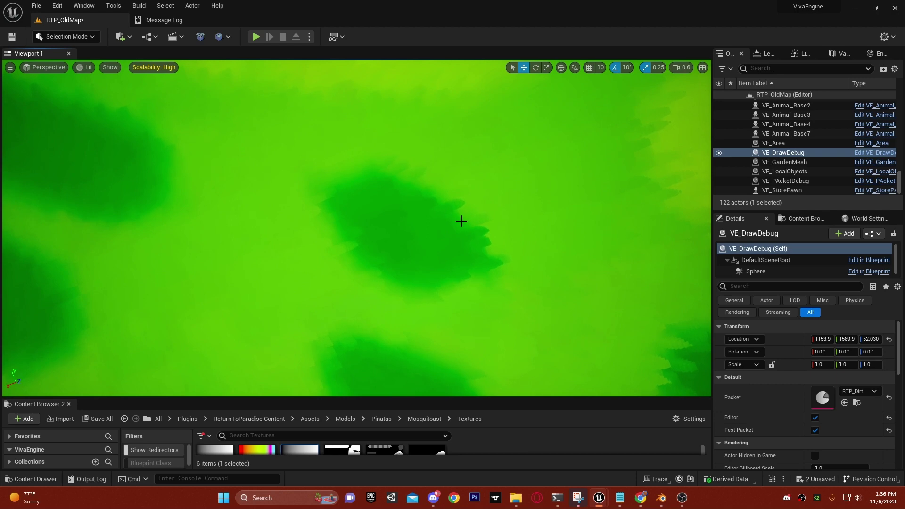
Move the VE_DrawDebug actor around the dirt strip to paint a wider dirt area
right_drag(452, 216, 426, 214)
scroll(426, 215, up, 1)
right_drag(314, 160, 315, 161)
mouse_move(368, 150)
mouse_down()
mouse_move(226, 184)
mouse_move(320, 105)
mouse_move(404, 236)
mouse_up()
Set the VE_DrawDebug actor's Packet to RTP_SeaGrass, paint a patch inside the dirt area, and inspect its blended edge
click(875, 392)
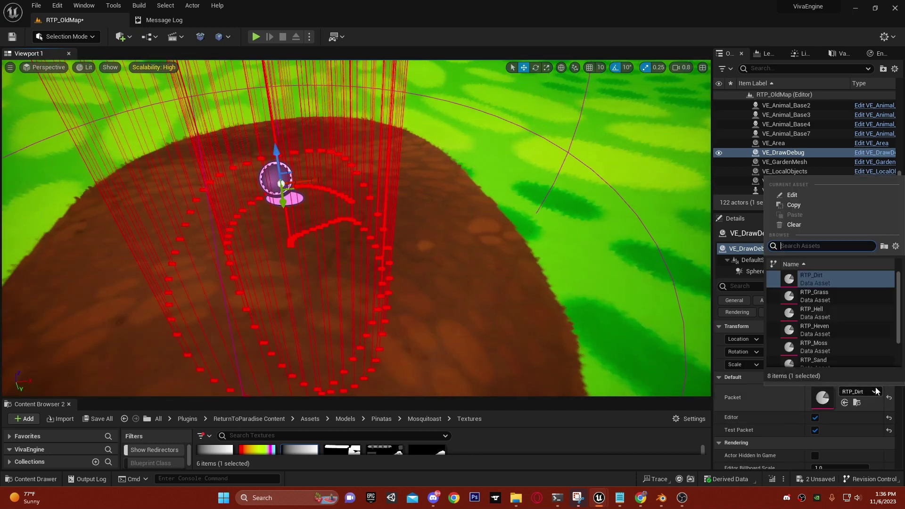
scroll(851, 354, down, 2)
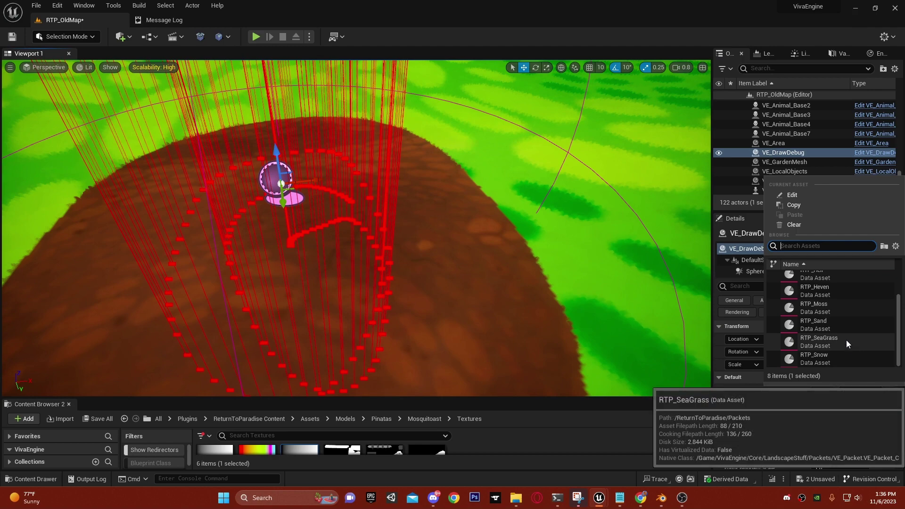
click(818, 340)
drag(290, 189, 278, 188)
right_drag(278, 187, 267, 142)
key(w)
scroll(221, 172, down, 3)
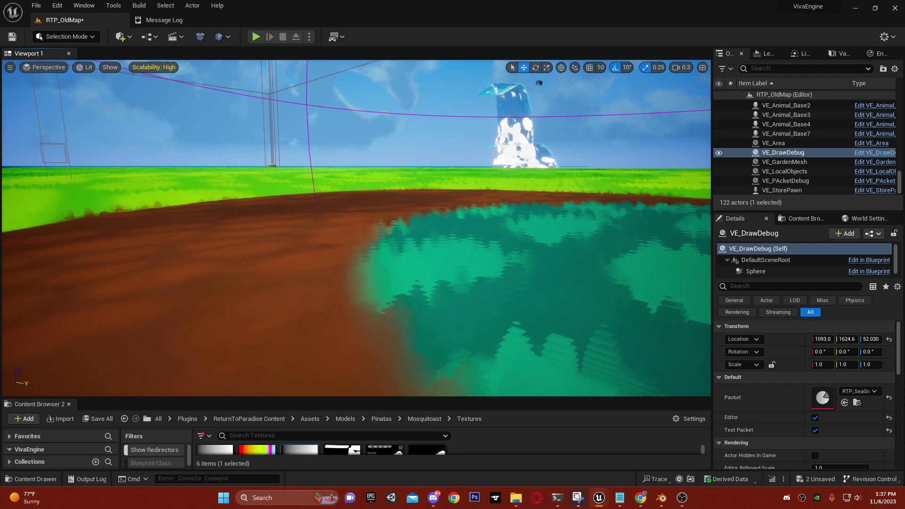
right_drag(410, 256, 406, 316)
right_drag(467, 85, 374, 85)
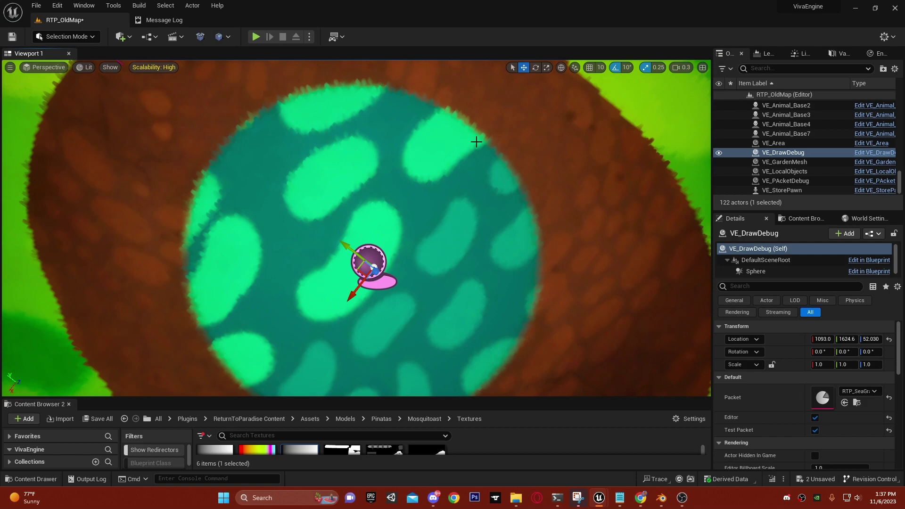
Examine the painted sea grass and dirt ground, and the piñata models standing near it in the level
right_drag(316, 229, 419, 165)
key(s)
scroll(316, 228, up, 3)
key(w)
key(w)
scroll(315, 228, down, 3)
key(w)
scroll(316, 228, up, 2)
key(a)
right_drag(329, 187, 475, 230)
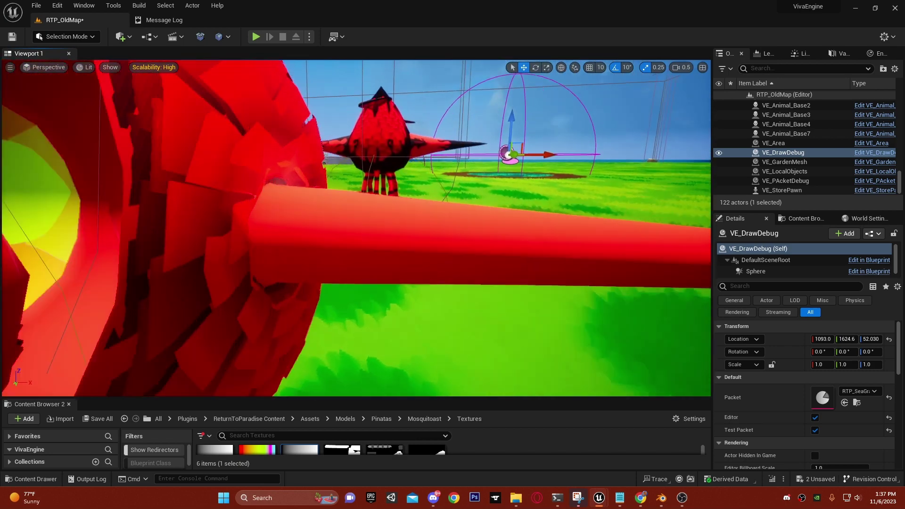
Examine the layered paper-strip fur on the red and yellow mosquito piñata from several distances and sides
right_drag(356, 228, 236, 207)
key(s)
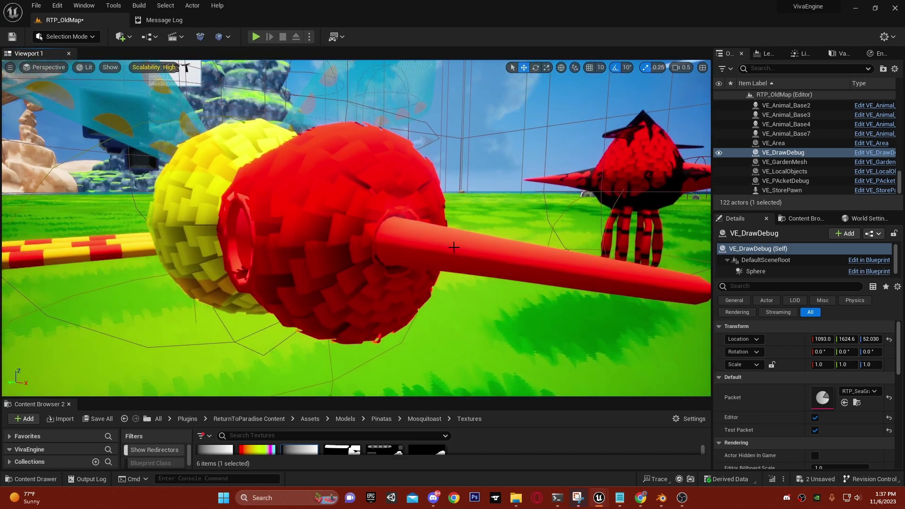
key(a)
right_drag(337, 254, 342, 208)
key(s)
key(w)
key(w)
key(s)
scroll(338, 260, down, 2)
key(a)
key(a)
key(d)
key(s)
right_drag(254, 222, 405, 265)
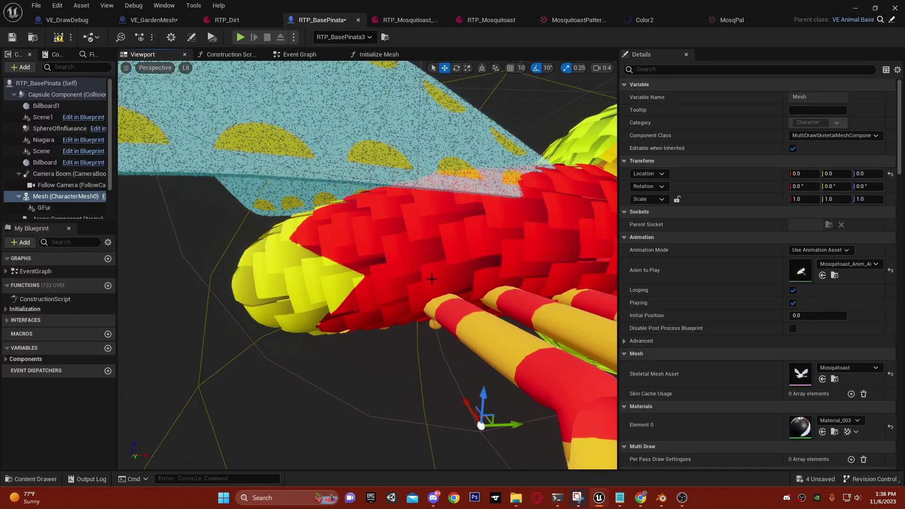
Inspect the Mosquitoast mesh's tail, legs and patterned wings in the RTP_BasePinata blueprint
right_drag(431, 279, 464, 280)
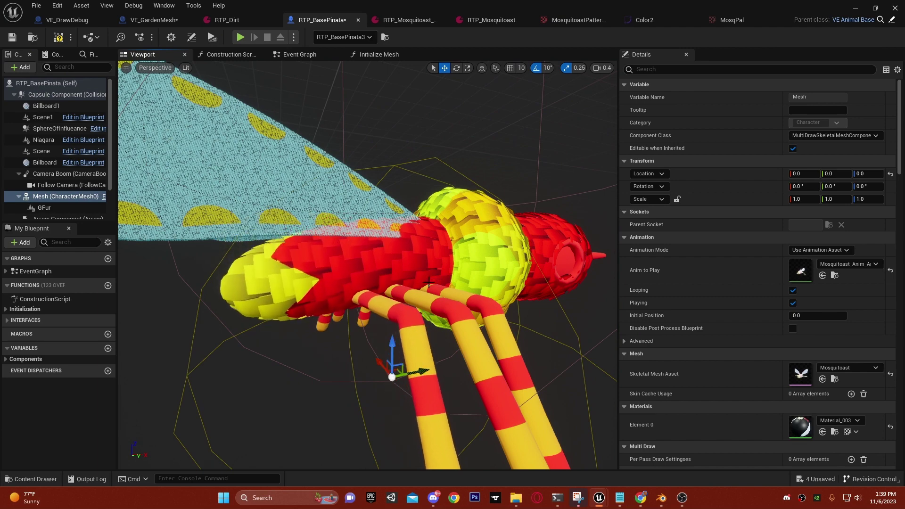
right_drag(436, 280, 372, 289)
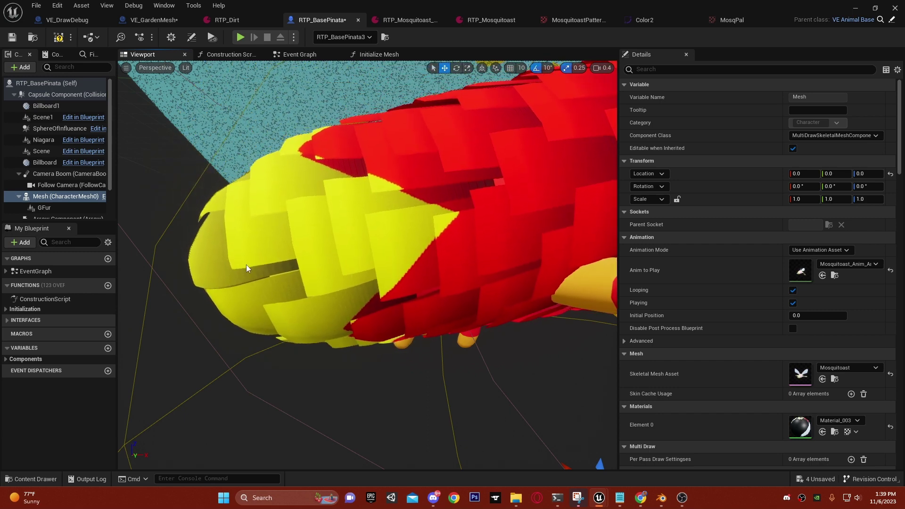
scroll(298, 273, down, 8)
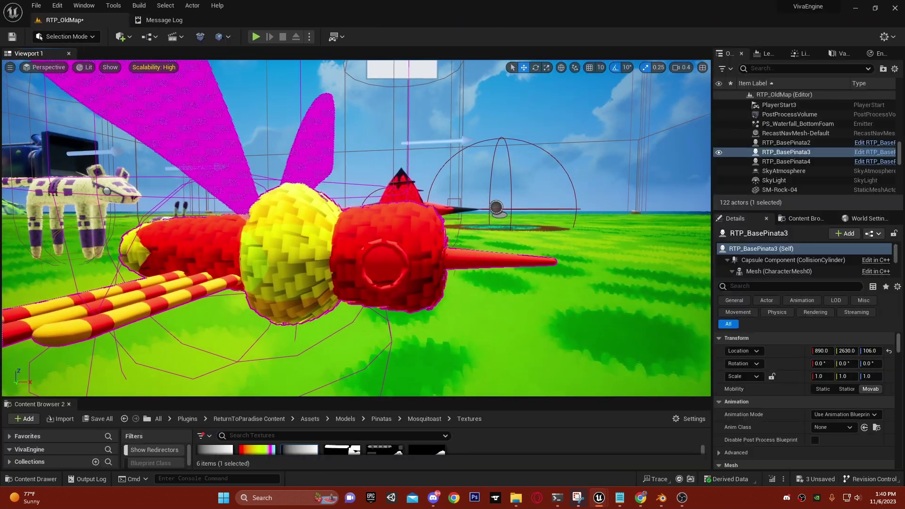
Find the Data Asset setting of the RTP_BasePinata3 actor in the level and open its assigned Mosquitoast item asset
right_drag(576, 358, 578, 359)
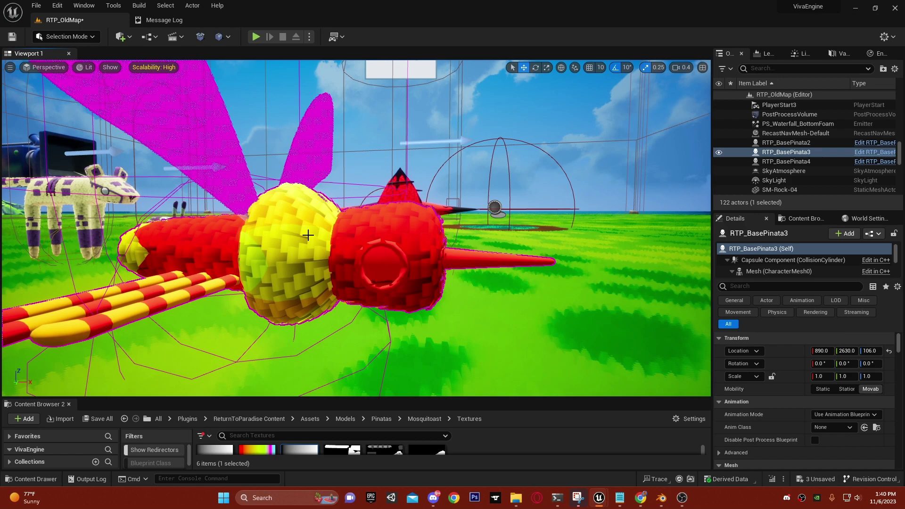
scroll(782, 380, down, 5)
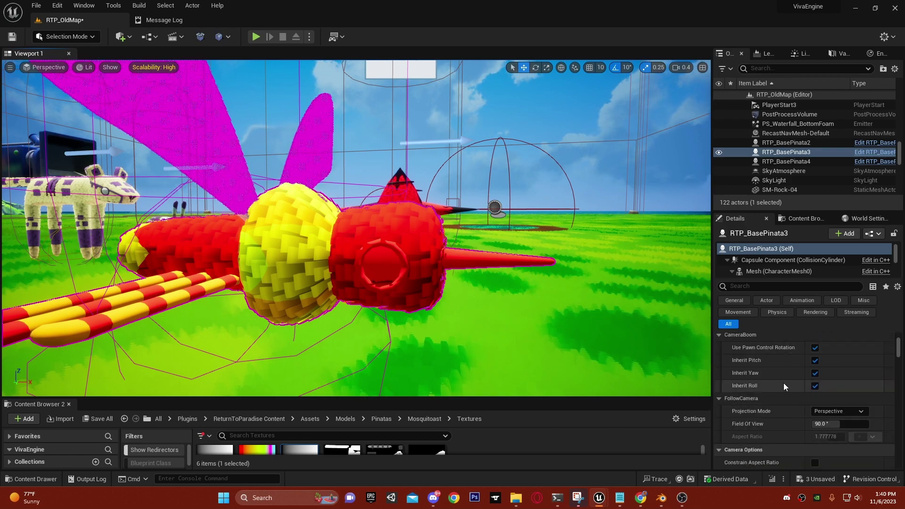
scroll(784, 380, down, 2)
scroll(785, 384, up, 4)
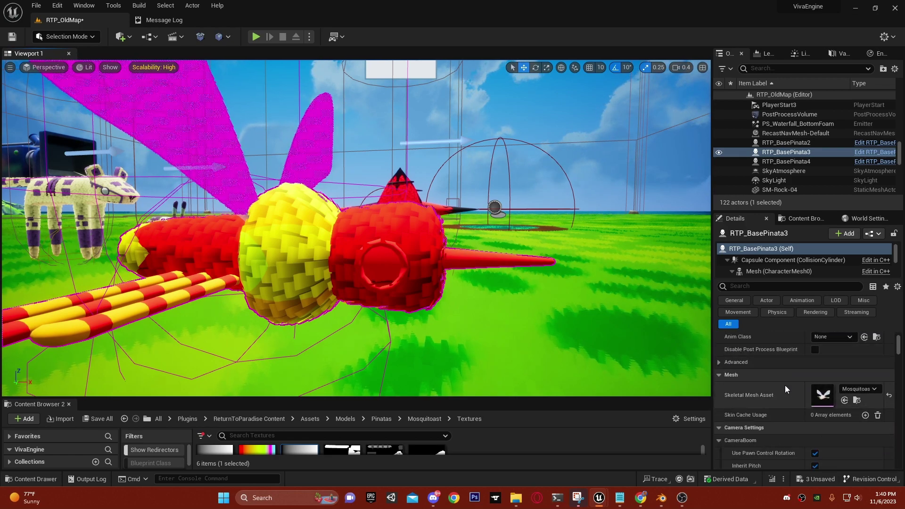
scroll(776, 366, down, 6)
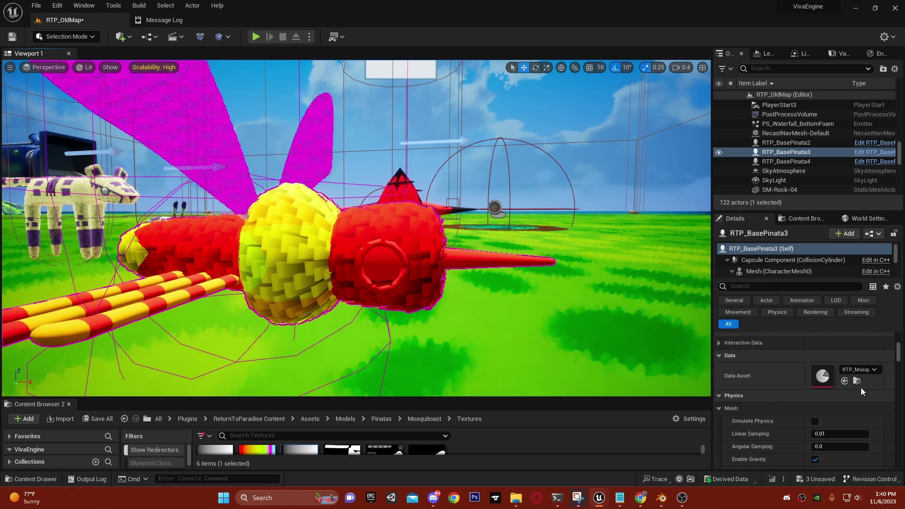
double_click(826, 374)
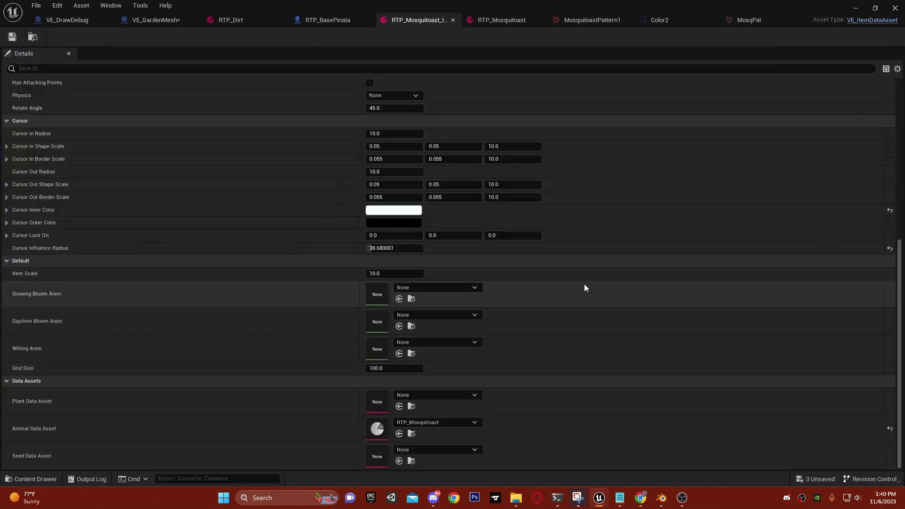
Open the RTP_Mosquitoast animal data asset, review its fur settings, and open its MosqPal piñata palette
scroll(364, 259, up, 3)
scroll(361, 265, down, 3)
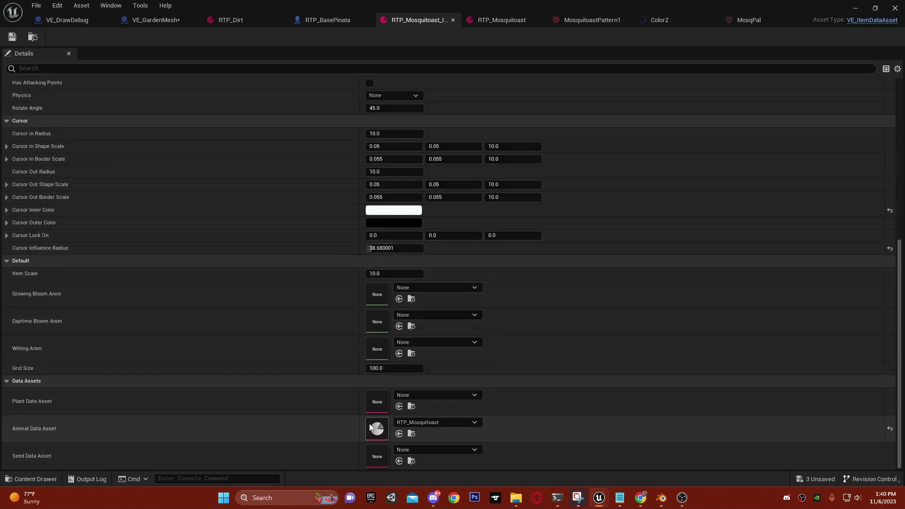
double_click(375, 428)
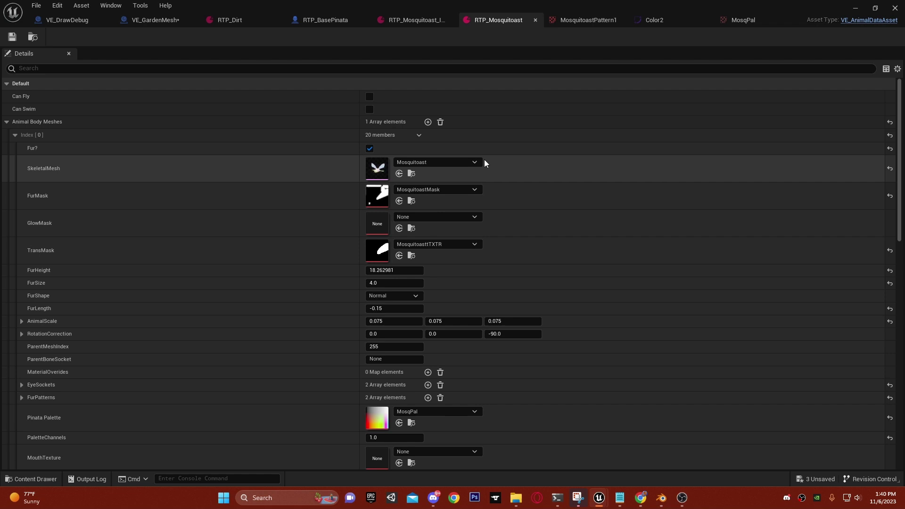
scroll(359, 170, down, 3)
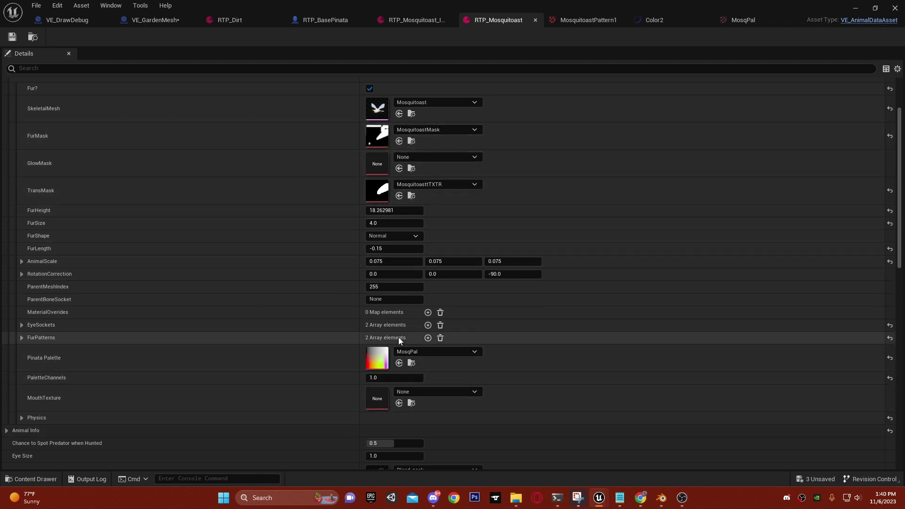
scroll(369, 377, down, 1)
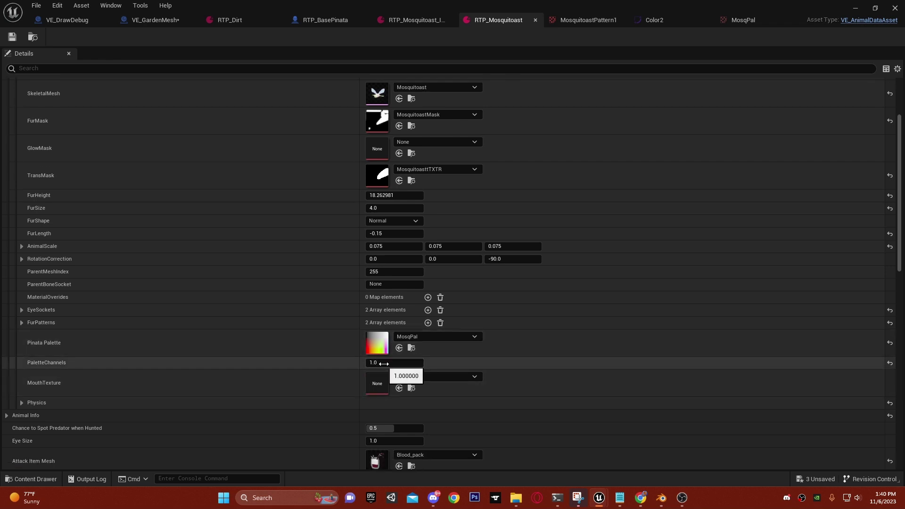
double_click(382, 345)
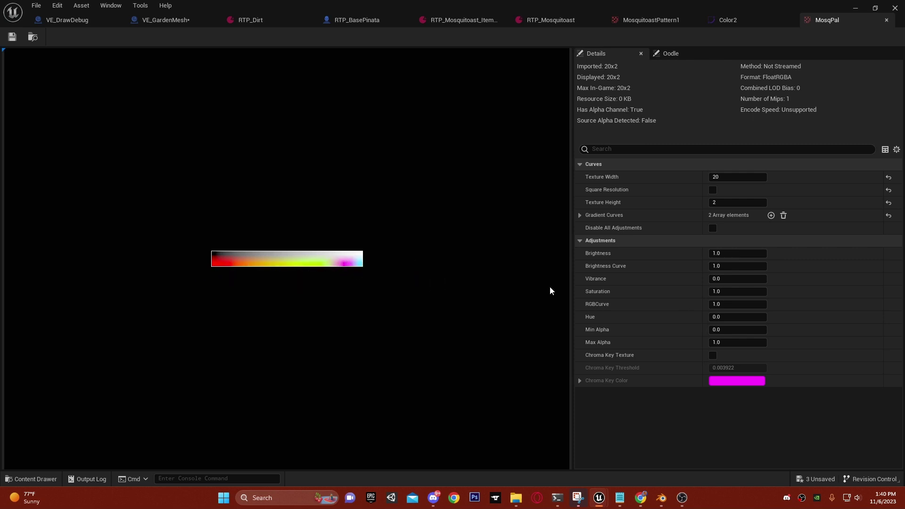
Set the MosqPal texture height to 3 and add ChromaticCurve as a third gradient curve
click(586, 215)
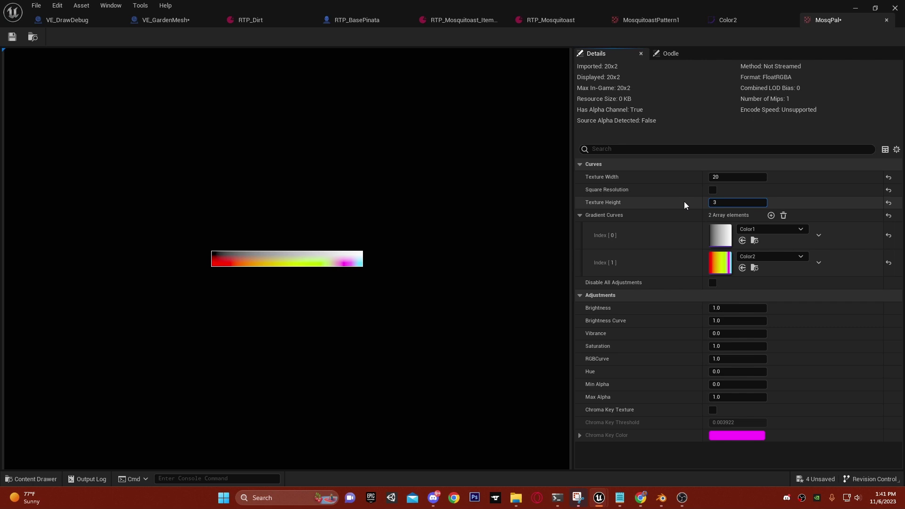
key(Return)
click(771, 215)
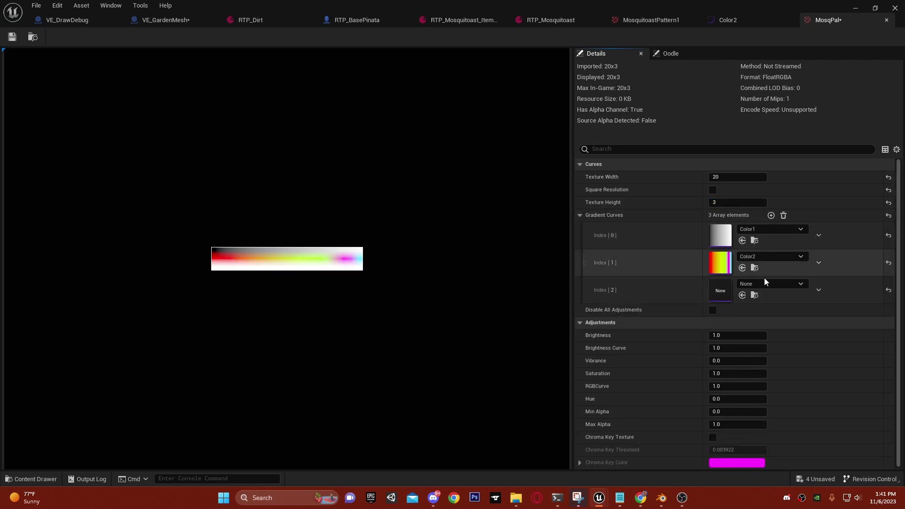
click(770, 284)
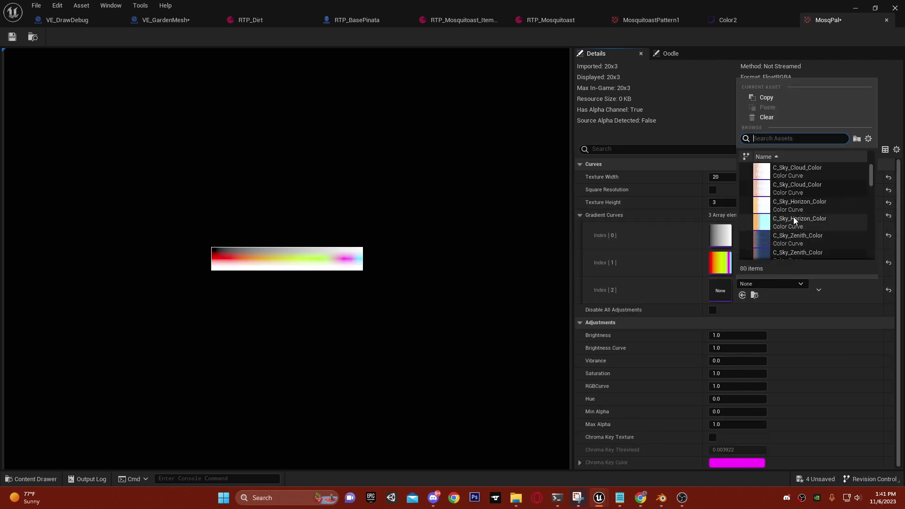
scroll(814, 238, down, 3)
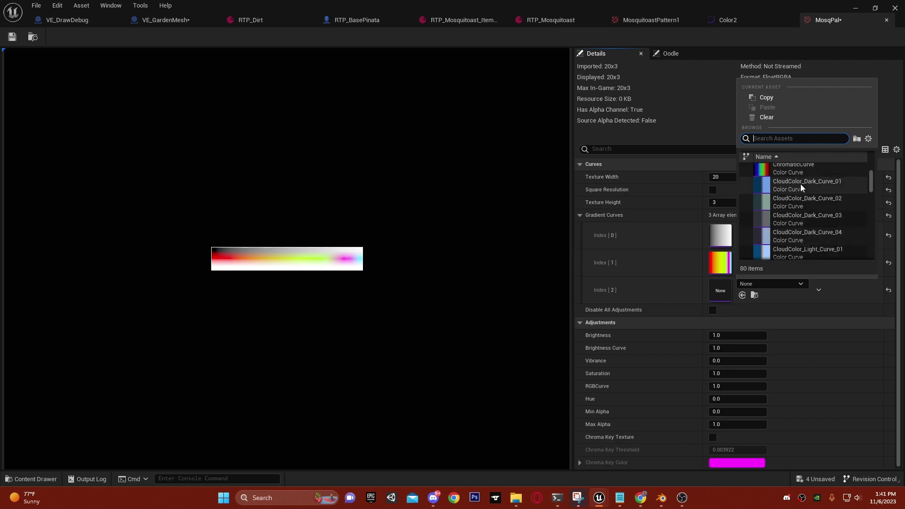
click(800, 172)
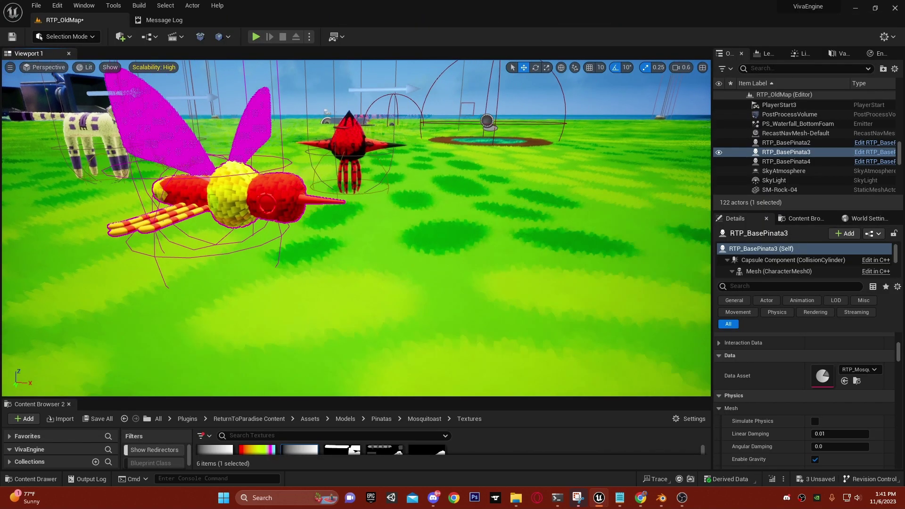
Play the level in the viewport and dismiss the controls help message
right_drag(361, 89, 361, 90)
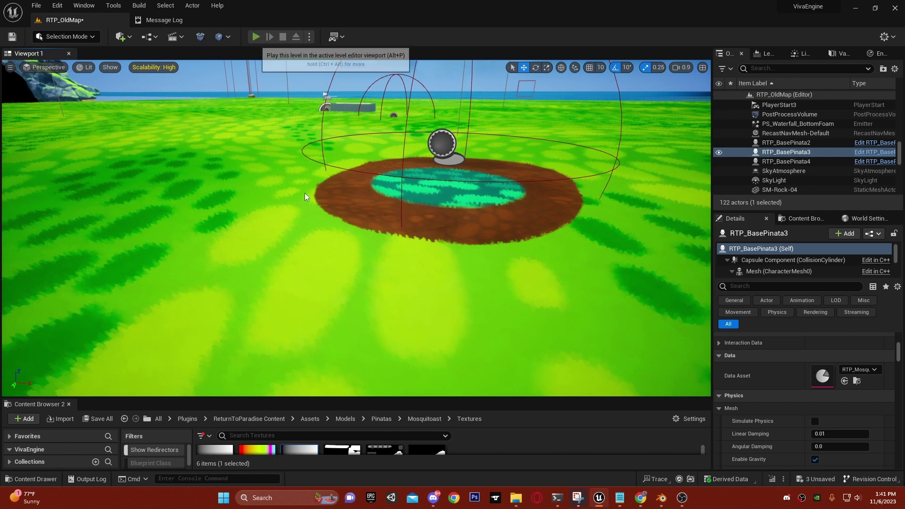
key(alt+p)
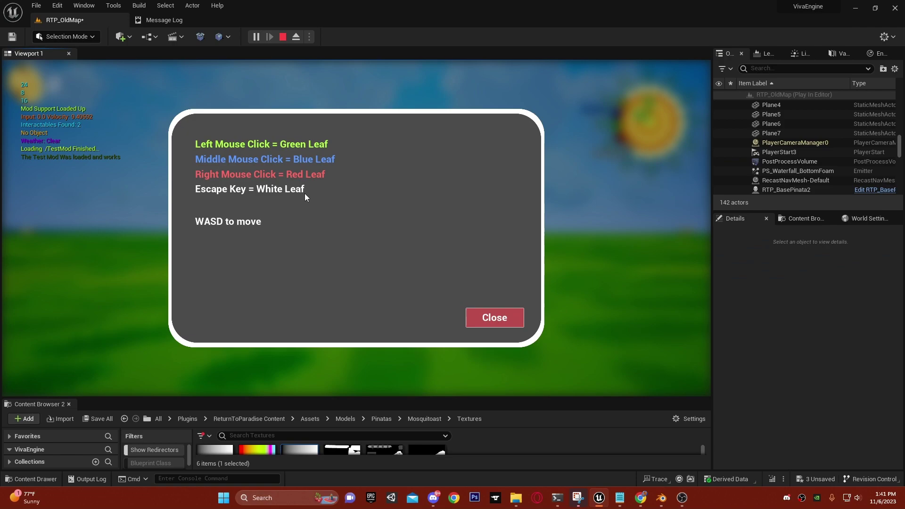
click(494, 318)
Raise a tall, steep-sided hill in the garden grass with Make Hill
key(w)
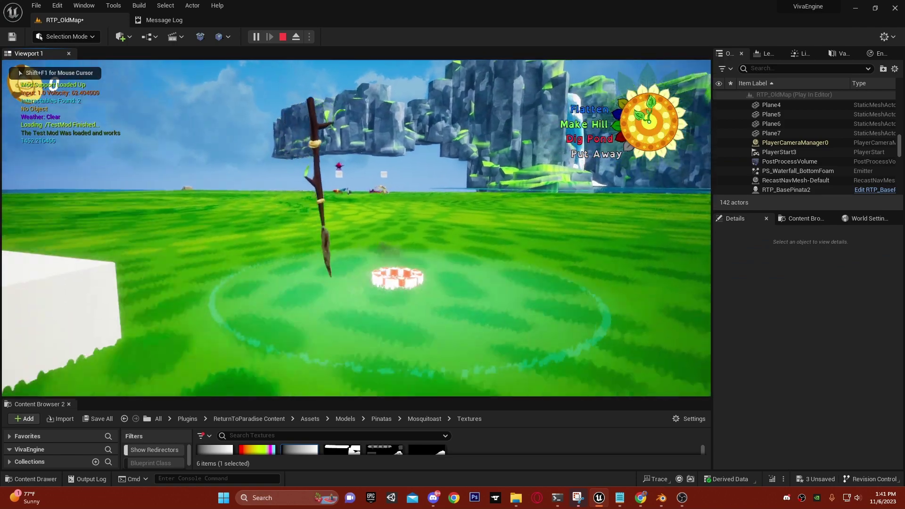
key(e)
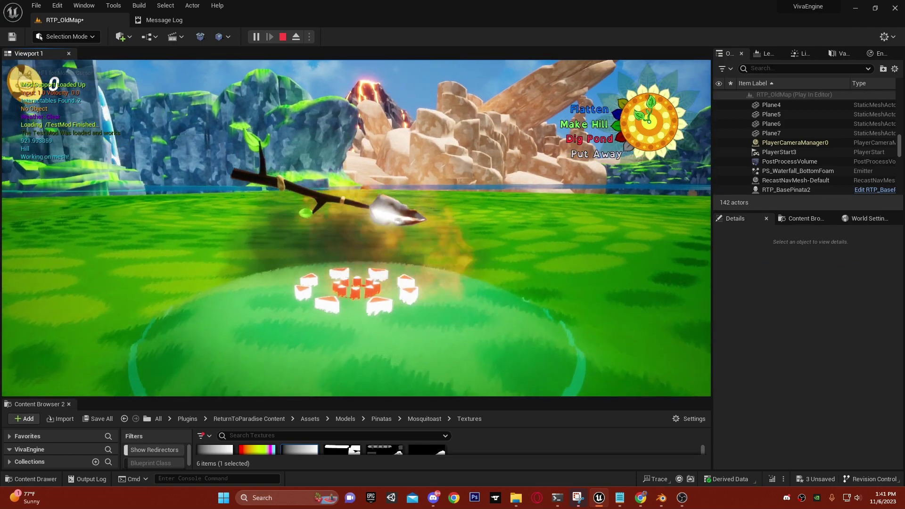
key(w)
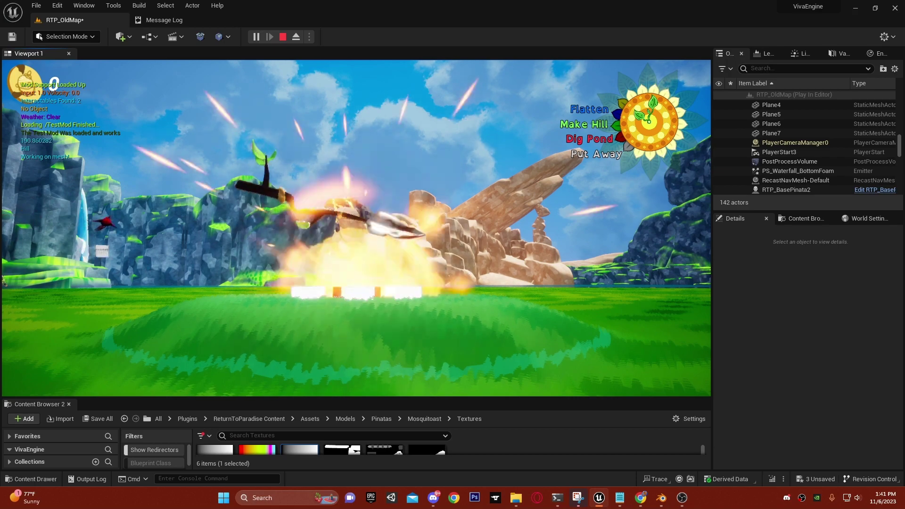
key(e)
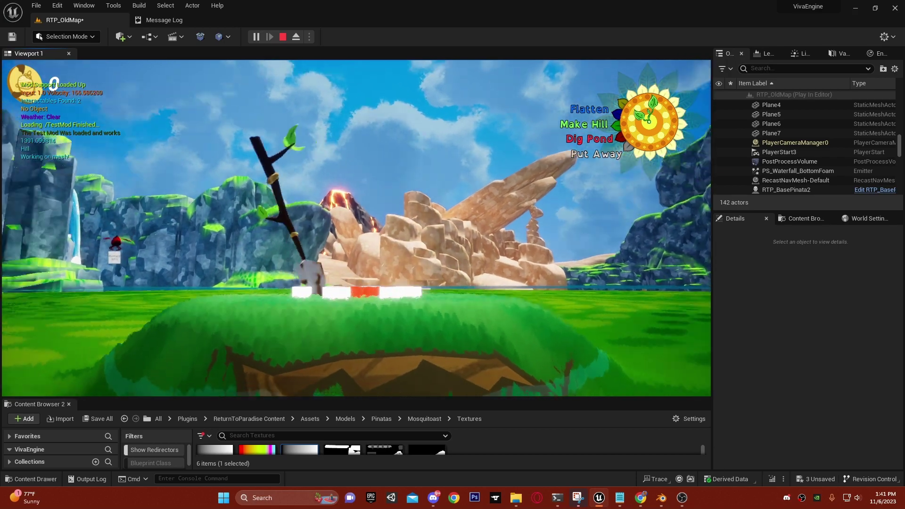
key(s)
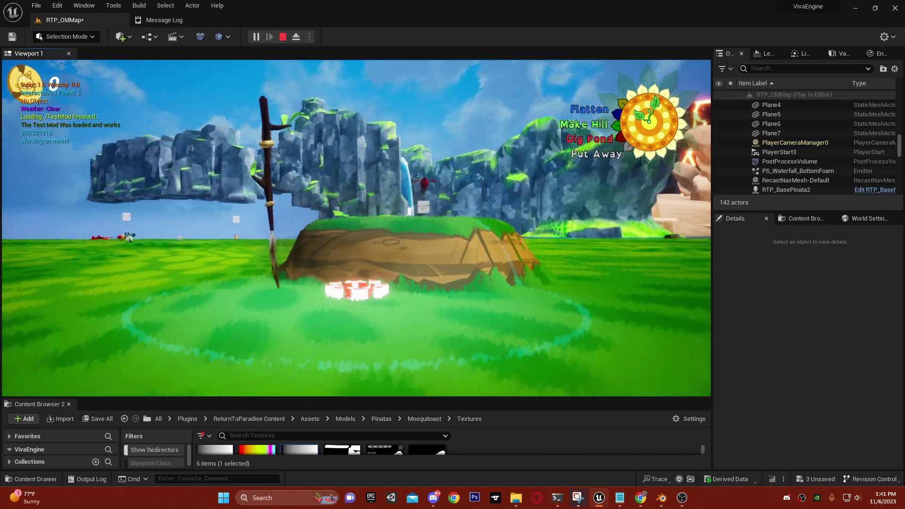
Raise more hills beside the first one and on another flat stretch of grass
key(e)
key(w)
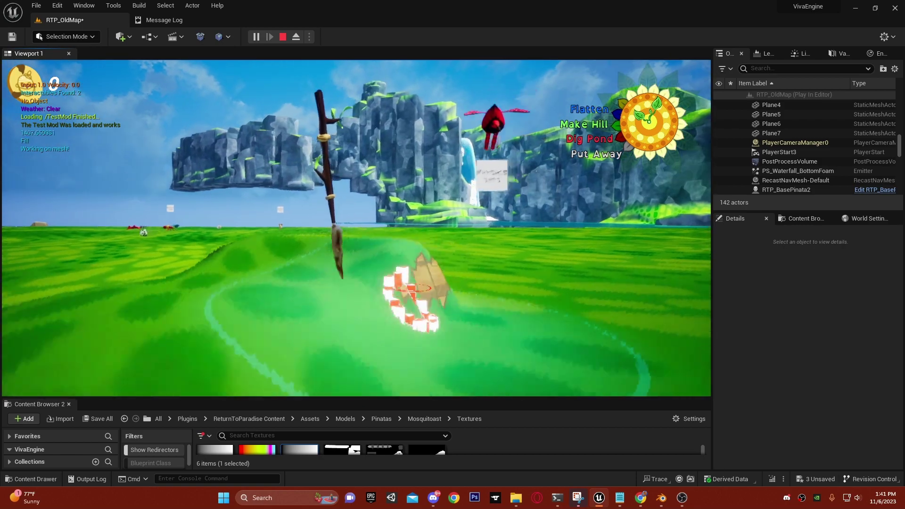
key(e)
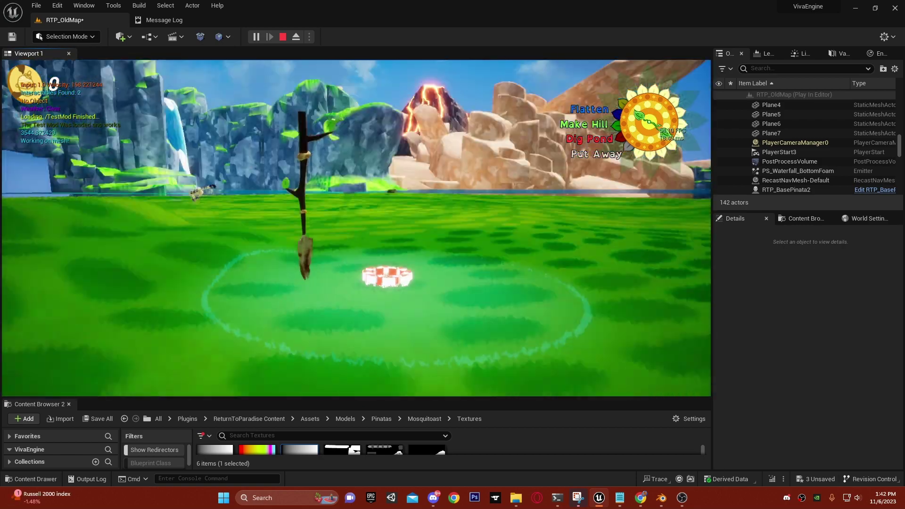
key(w)
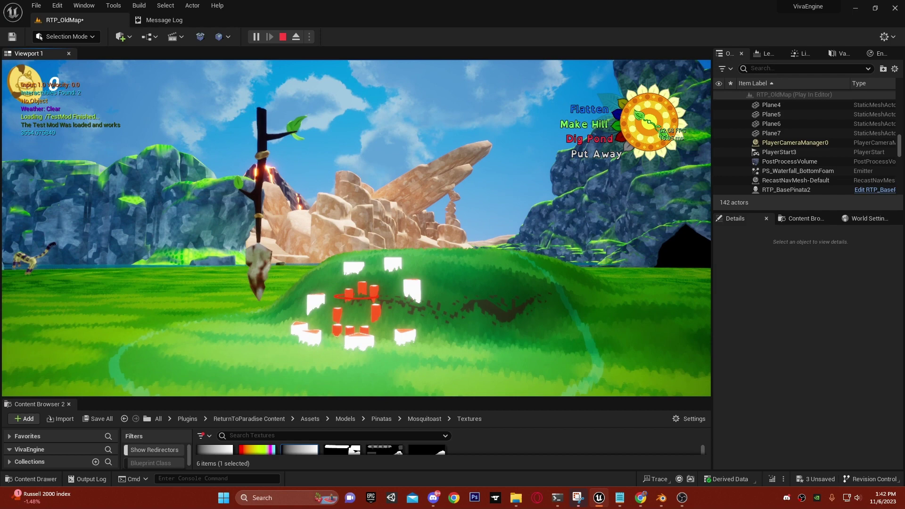